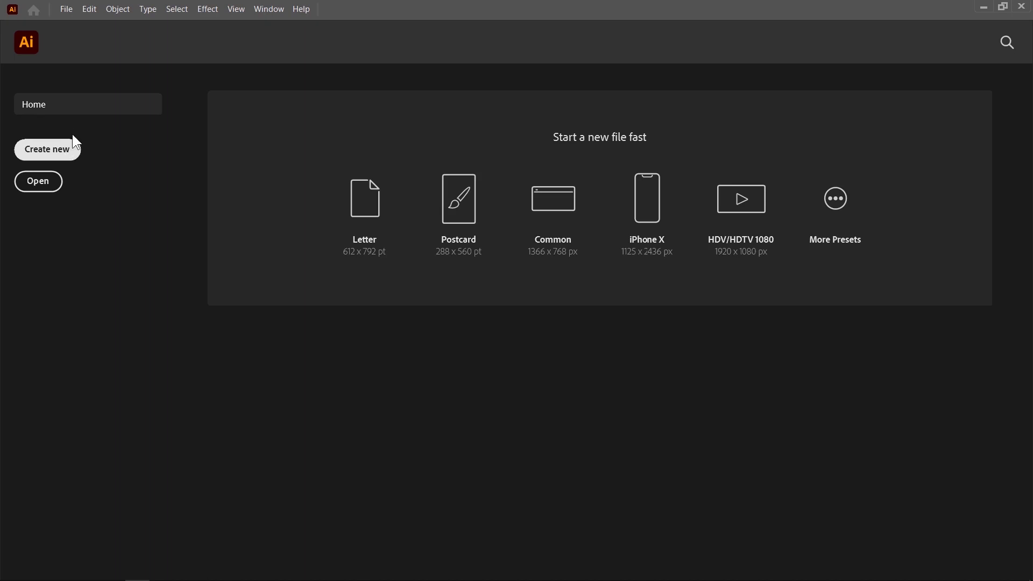
Open the New Document dialog from the Home screen's Create new option
click(66, 9)
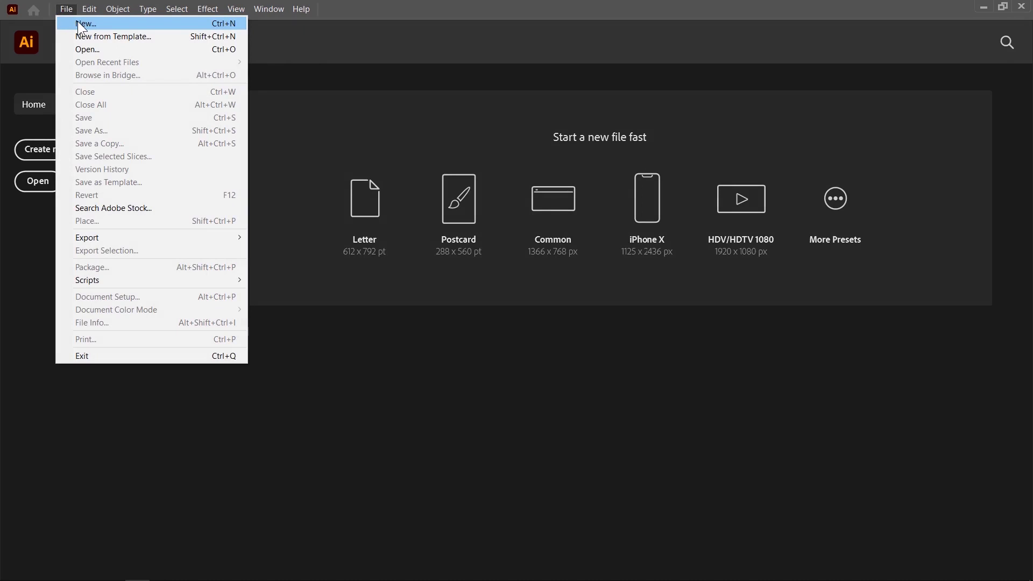
click(306, 93)
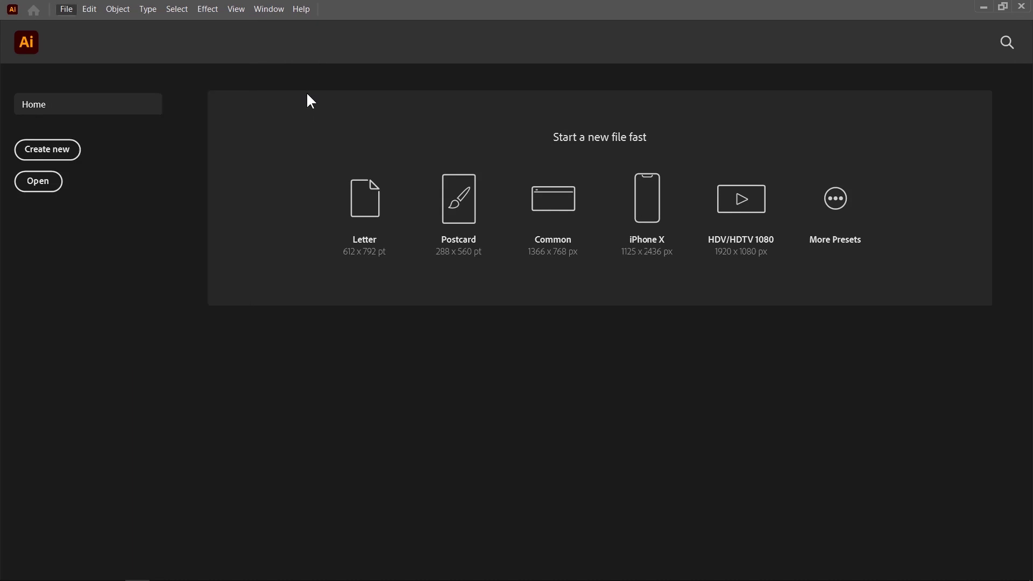
click(58, 154)
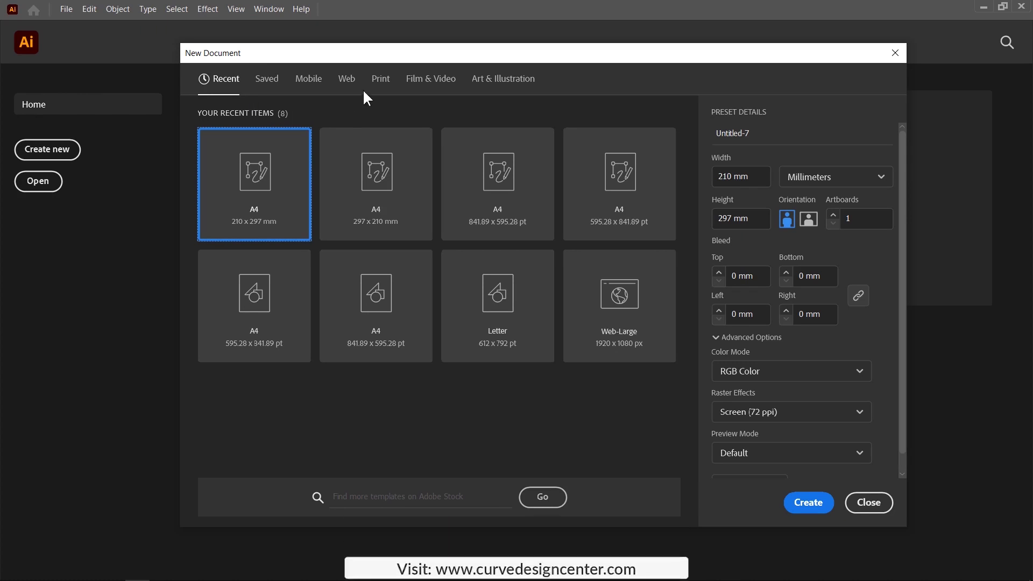
Create a 210 × 297 mm portrait document in millimetres from the Art & Illustration A4 preset
click(381, 80)
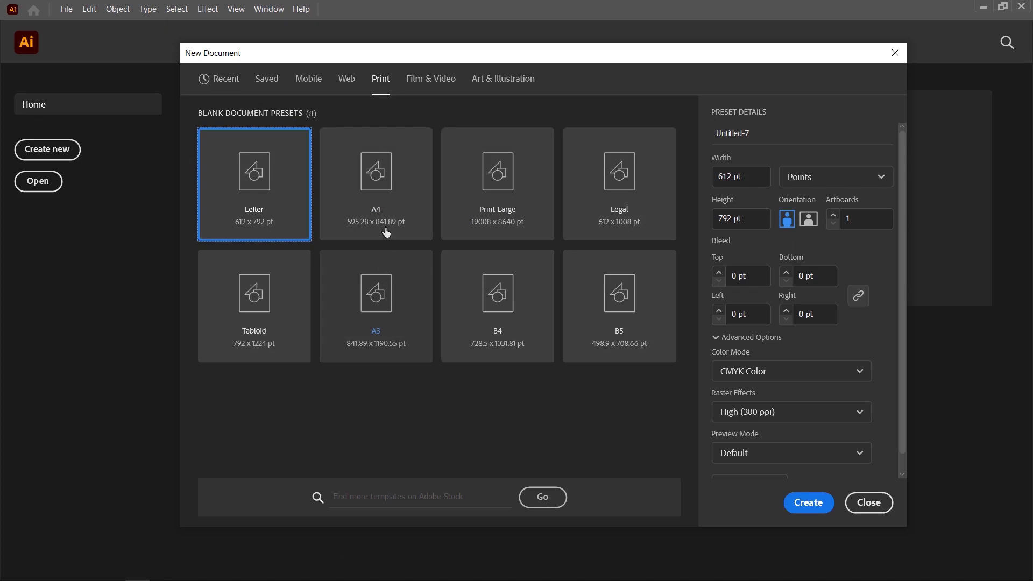
click(387, 176)
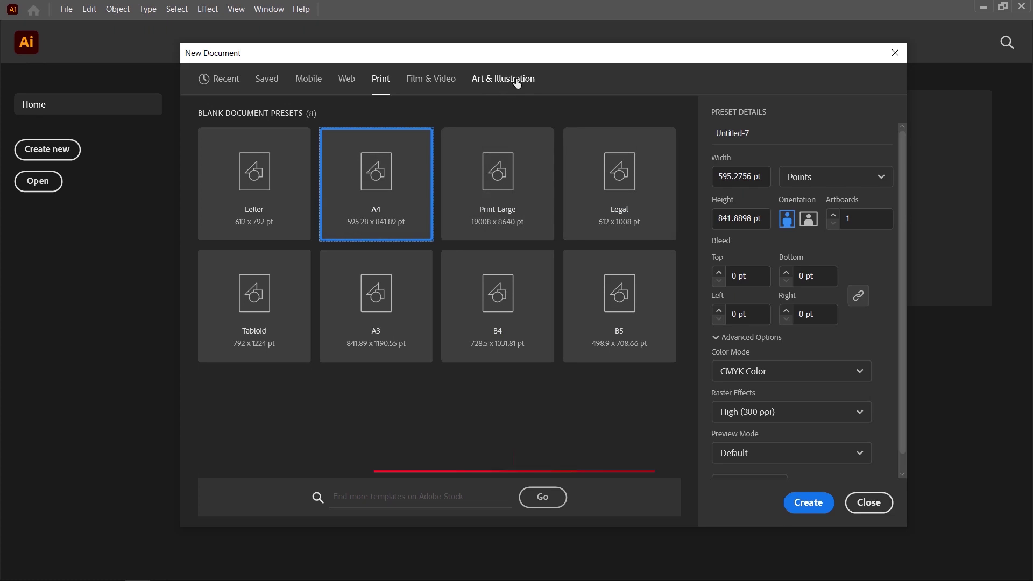
click(516, 82)
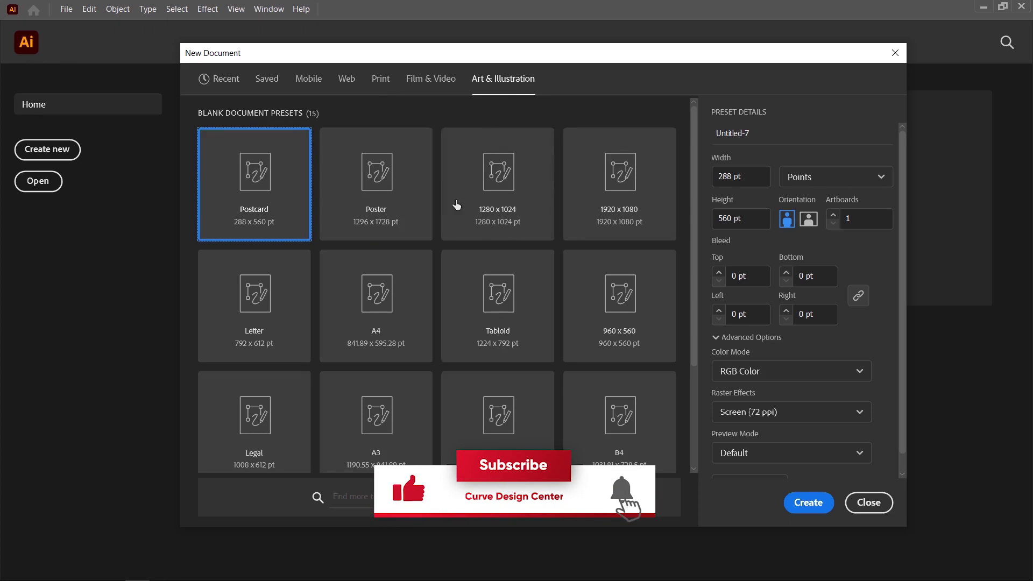
click(382, 313)
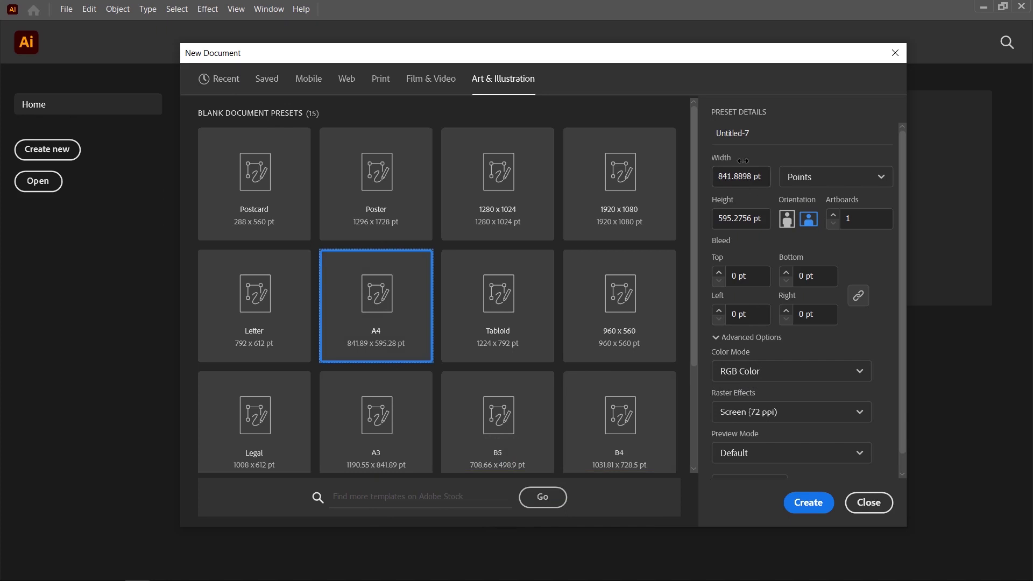
click(819, 181)
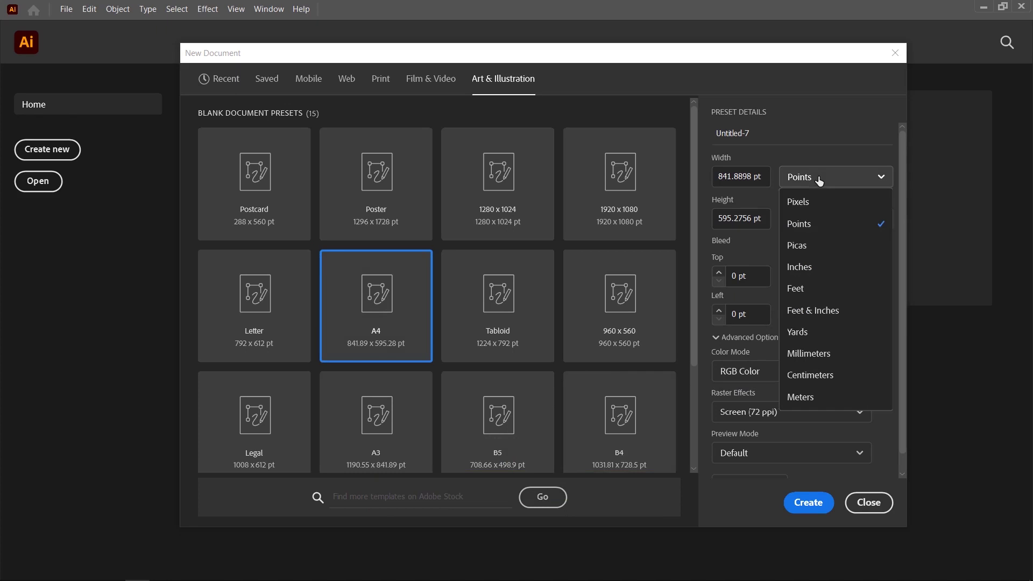
click(813, 356)
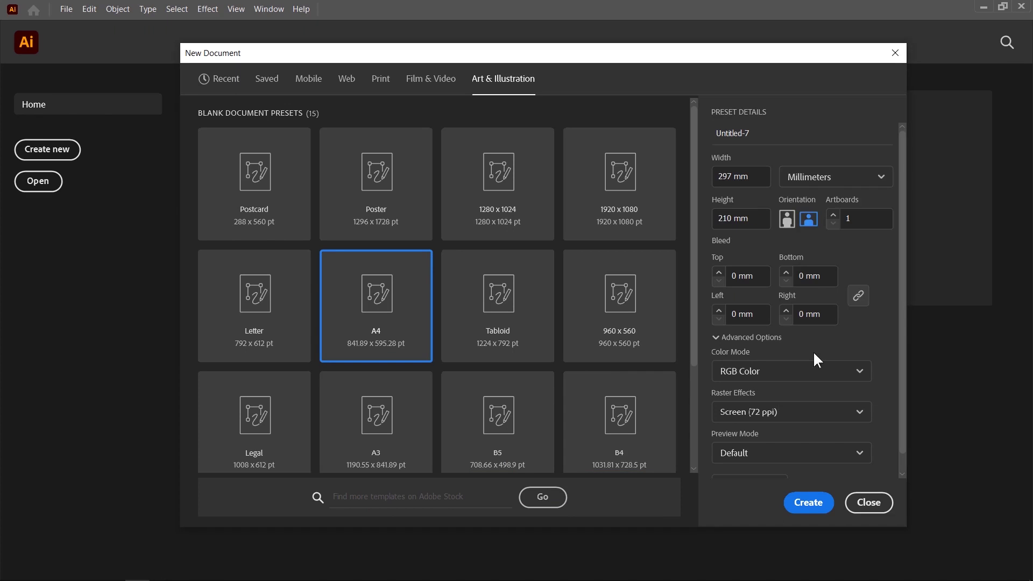
click(787, 220)
click(806, 504)
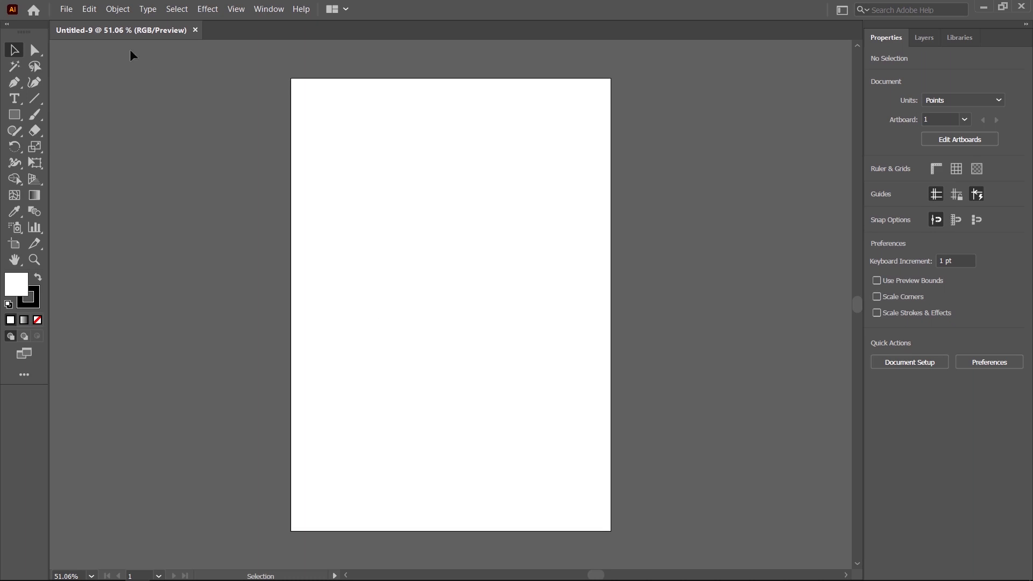
Load Flat Template.jpg from the Exe Files folder with File > Place
click(66, 11)
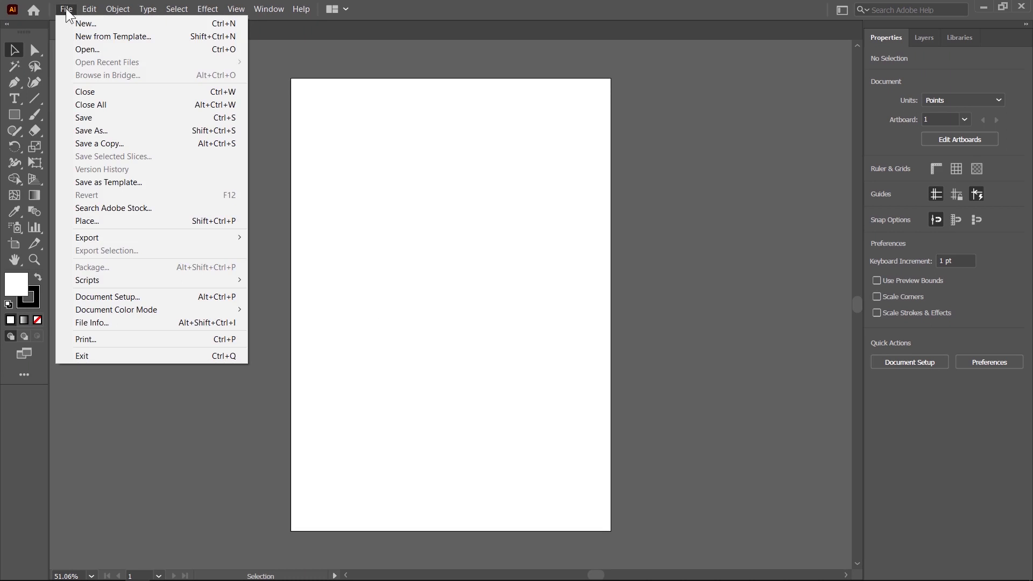
click(117, 228)
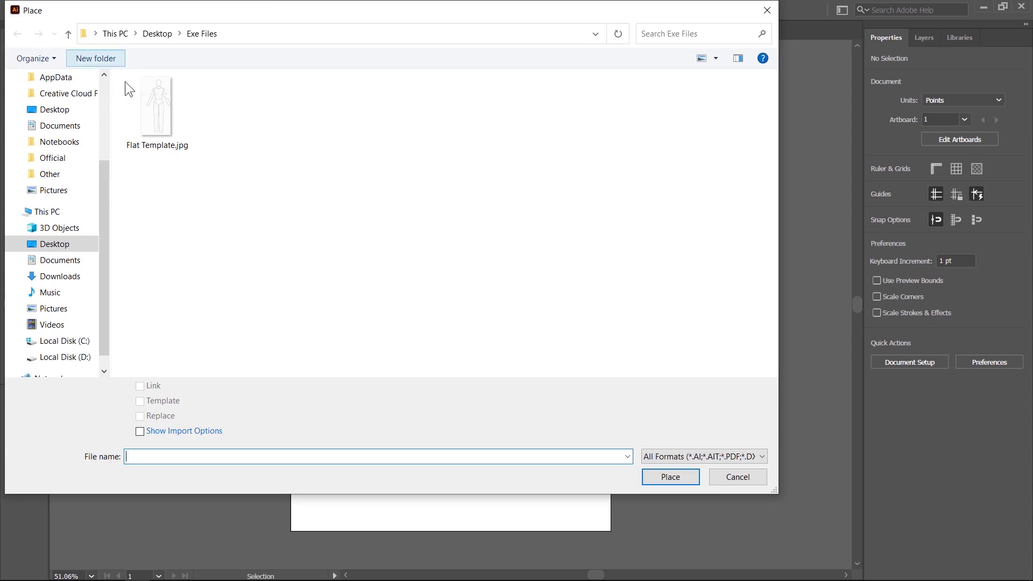
click(153, 112)
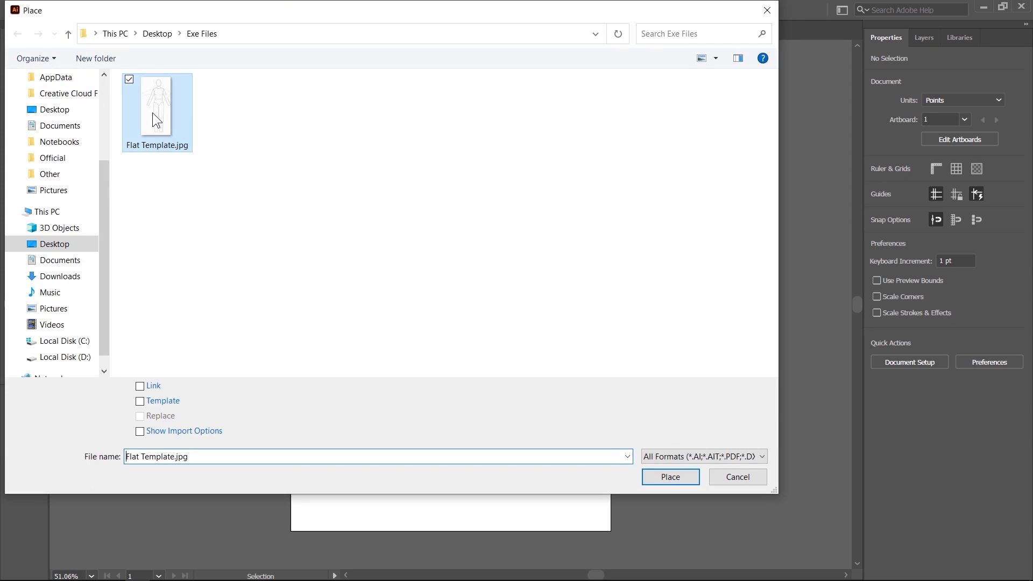
click(663, 476)
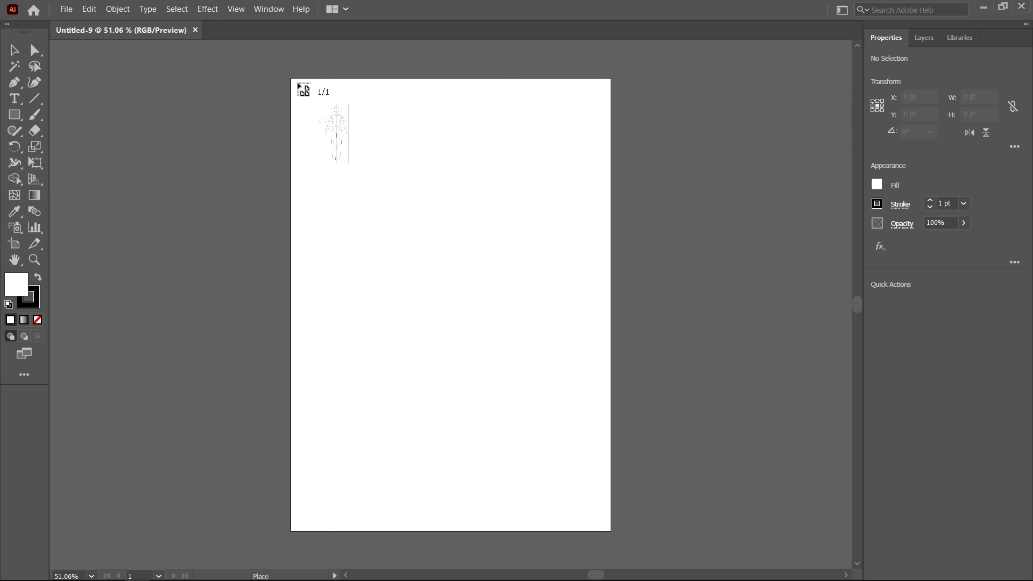
Drop the figure image onto the artboard and nudge it to roughly the page centre
click(297, 83)
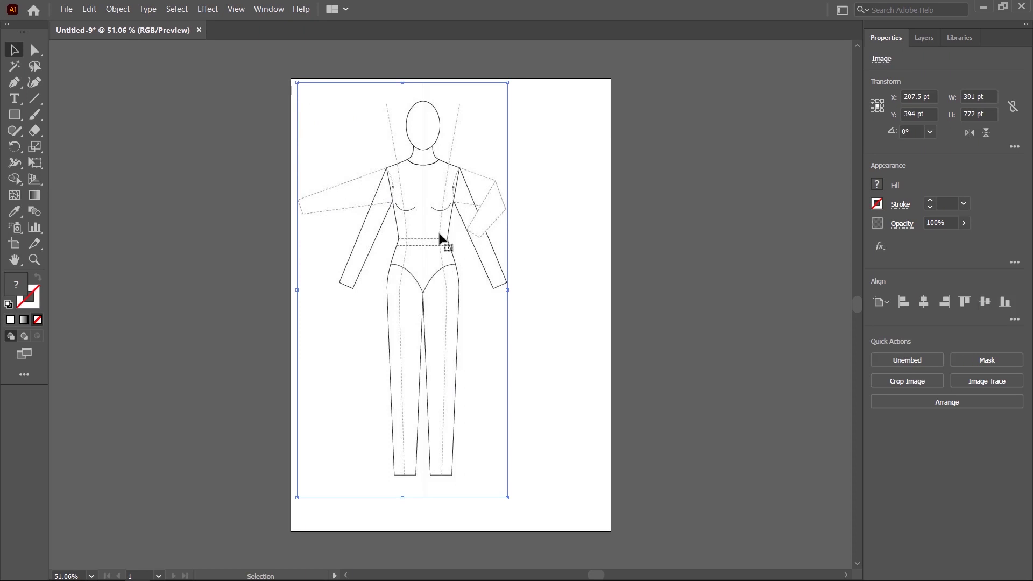
drag(432, 270, 464, 287)
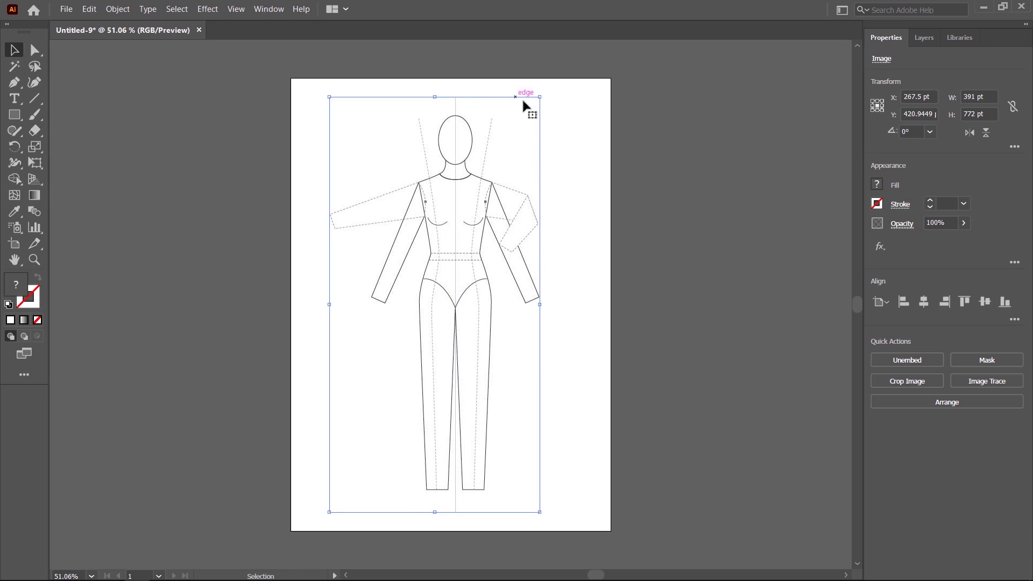
click(586, 235)
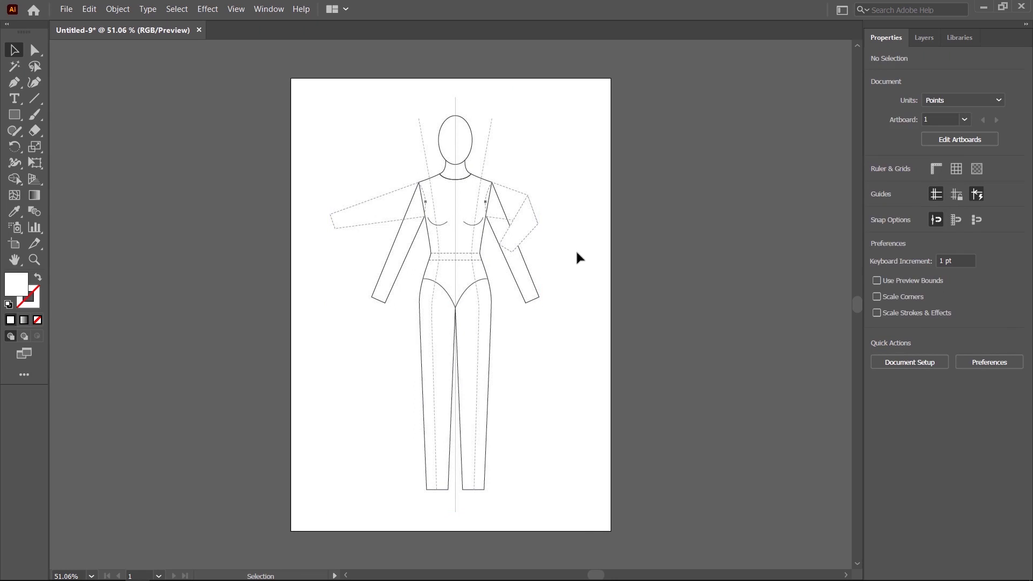
click(459, 218)
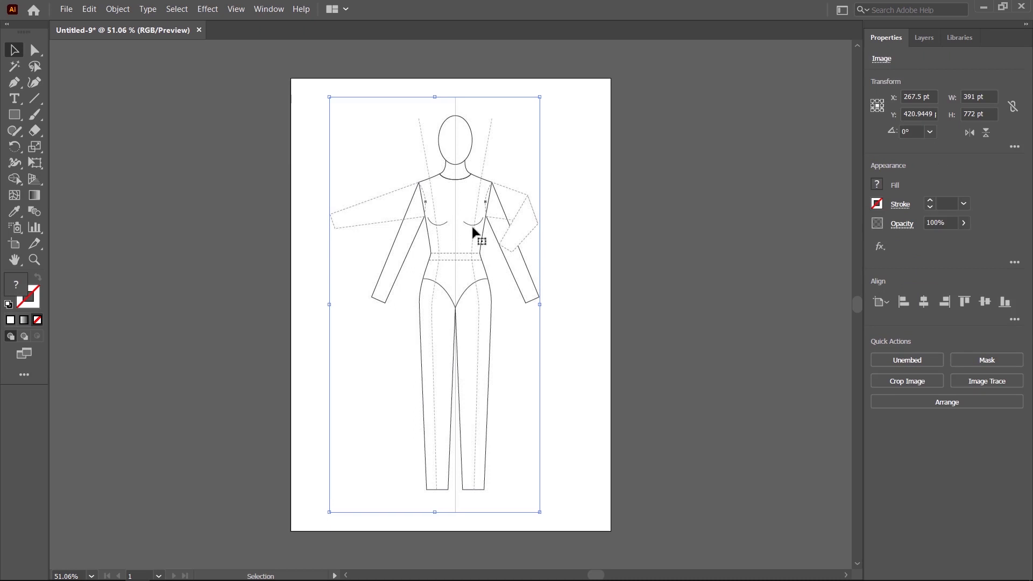
drag(454, 212, 472, 231)
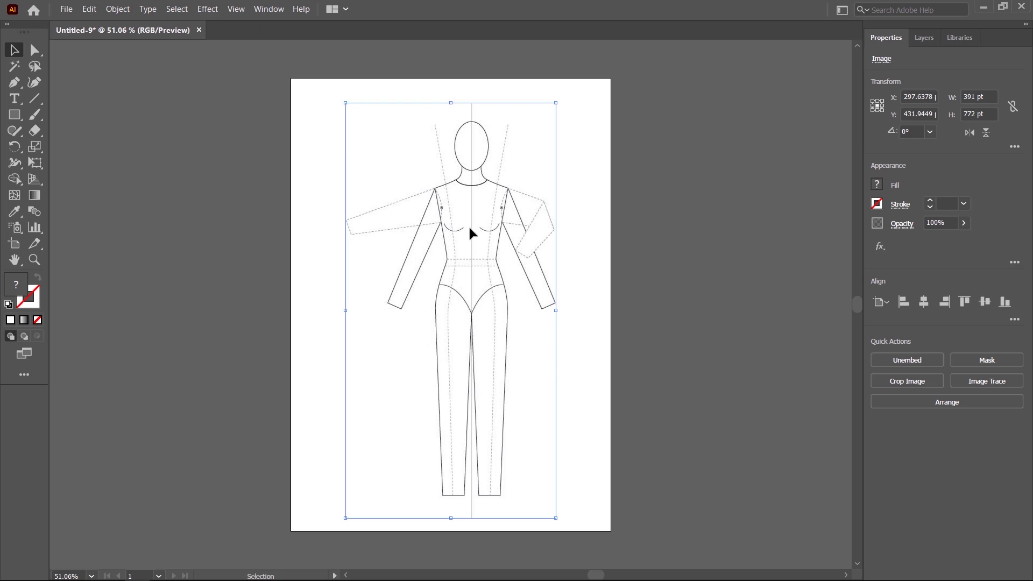
key(Left)
key(Left)
key(Left)
key(Left)
key(Left)
key(Left)
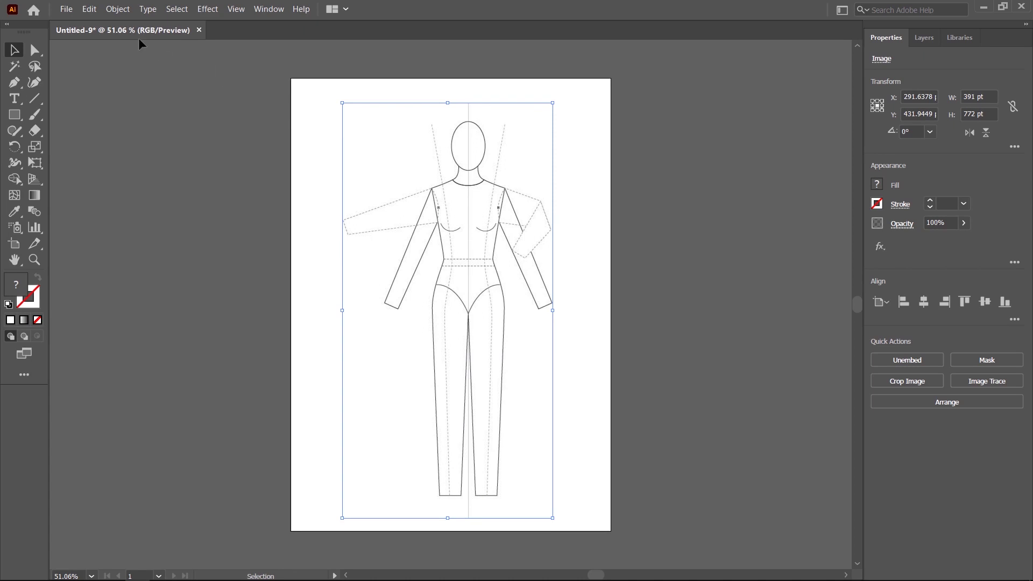
Lock the figure image through the Object menu's lock command
click(115, 10)
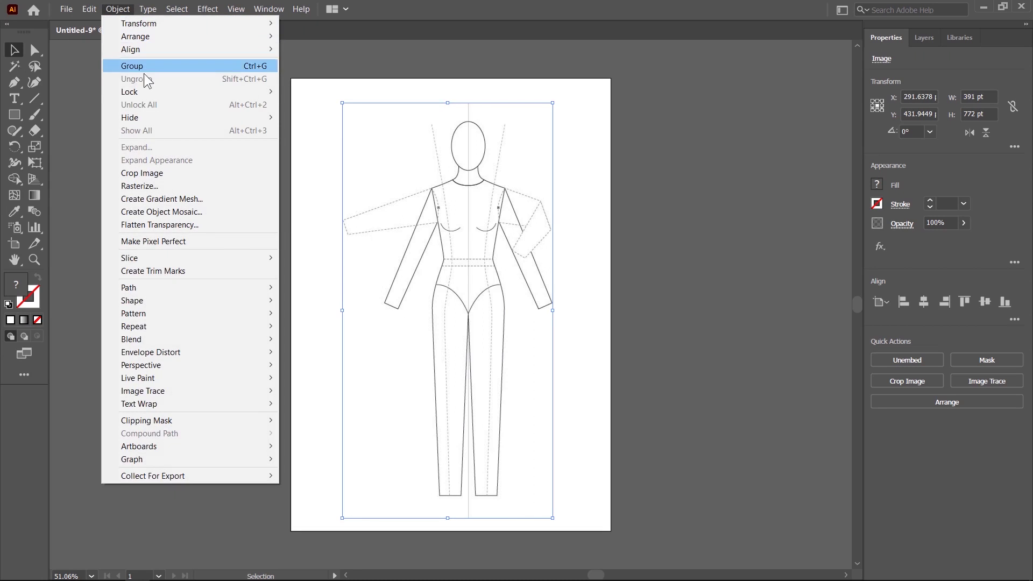
mouse_move(144, 94)
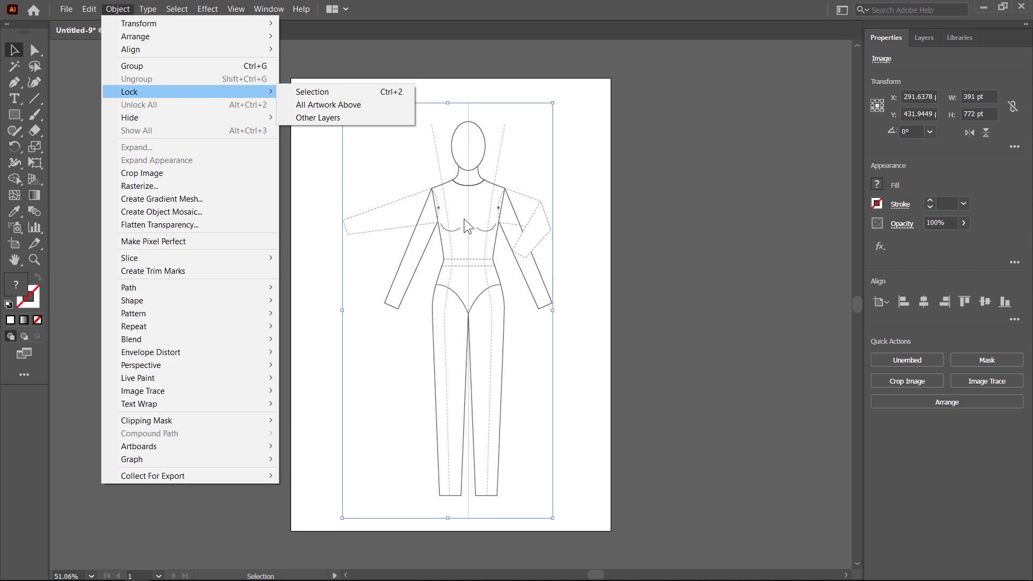
click(654, 262)
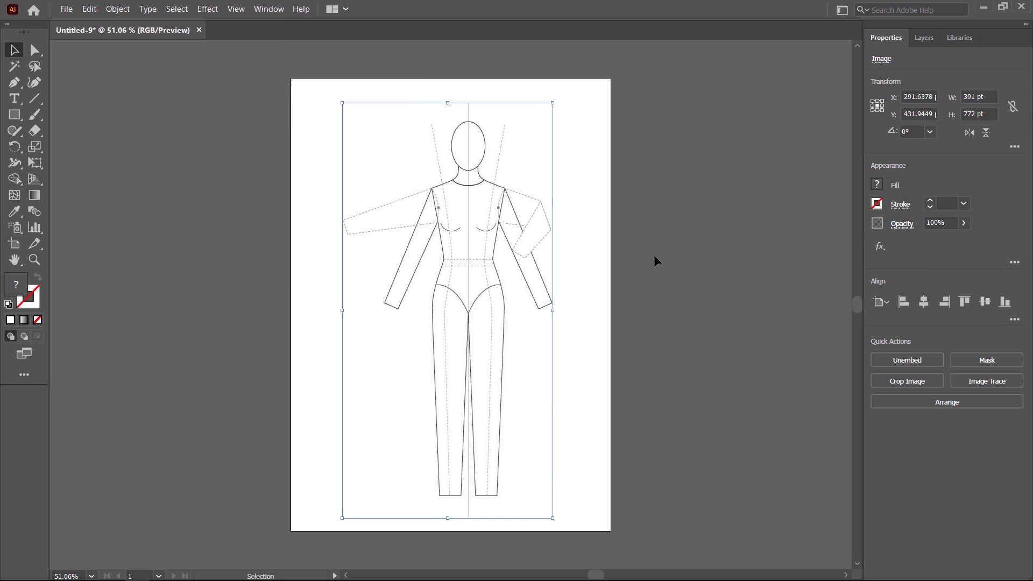
Select the figure image and lock Layer 1 in the Layers panel
click(468, 221)
click(926, 40)
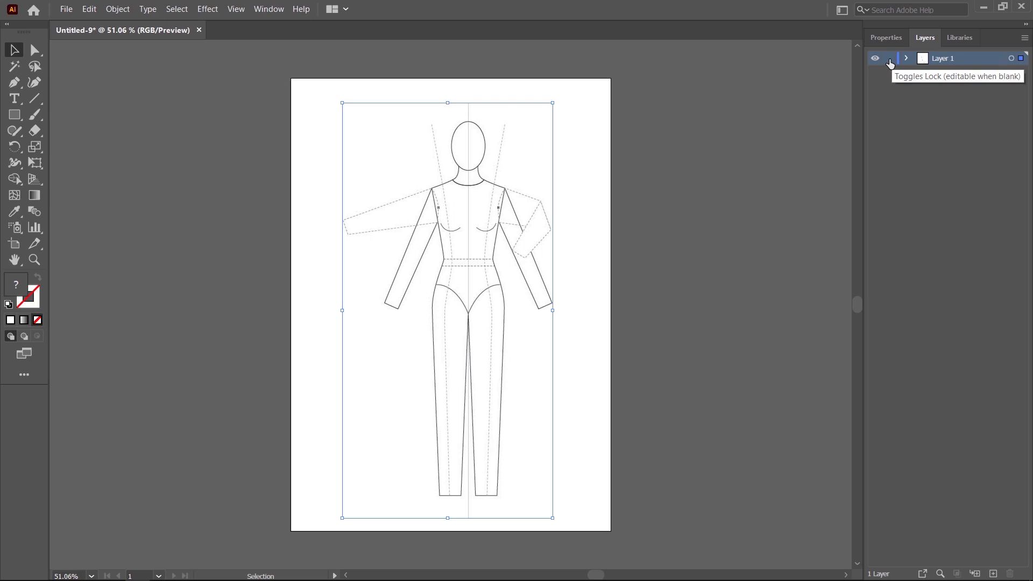
click(890, 60)
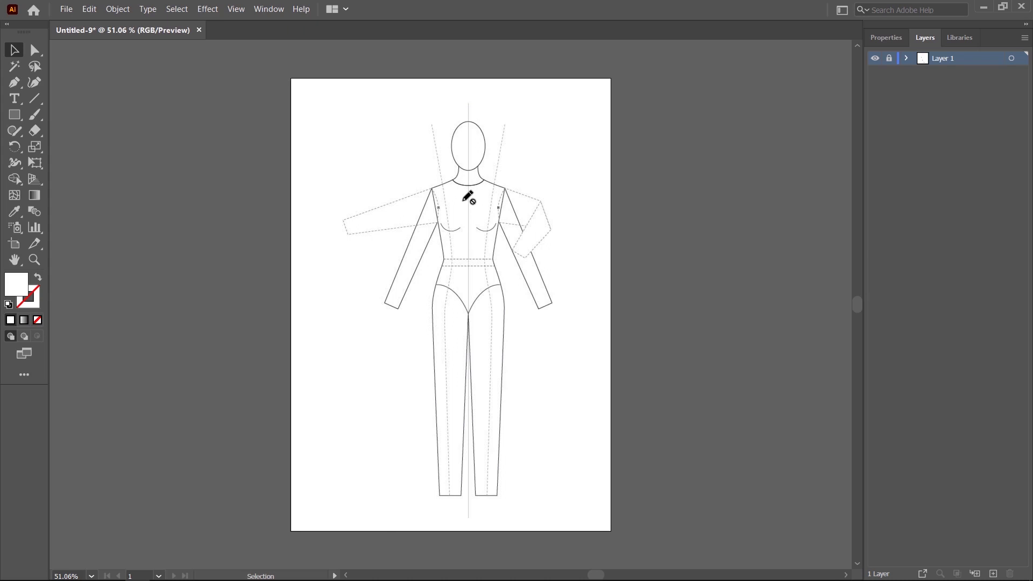
Unlock Layer 1 and set it as a Template layer with images dimmed to 50%
click(891, 61)
double_click(978, 59)
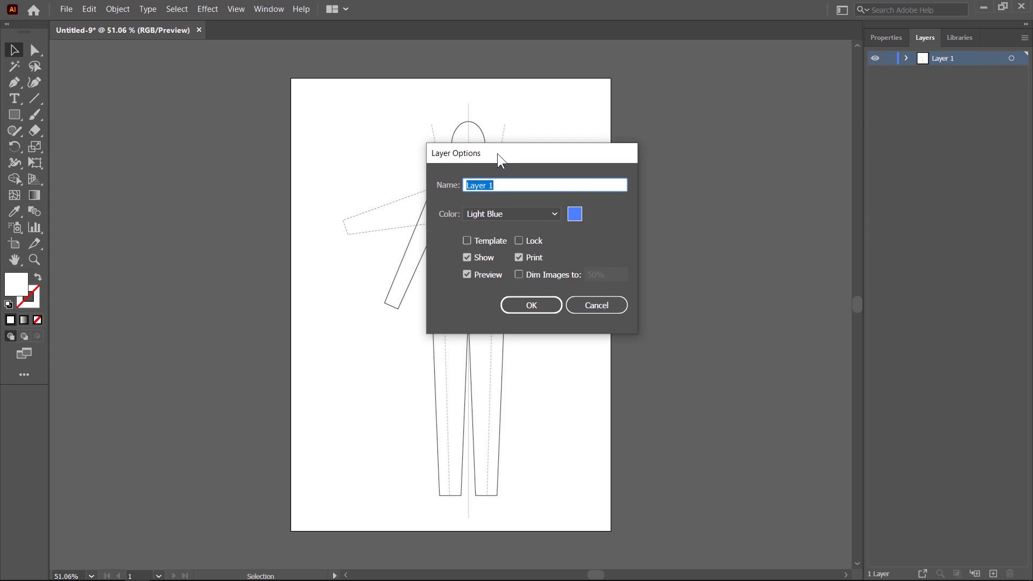
drag(497, 153, 487, 131)
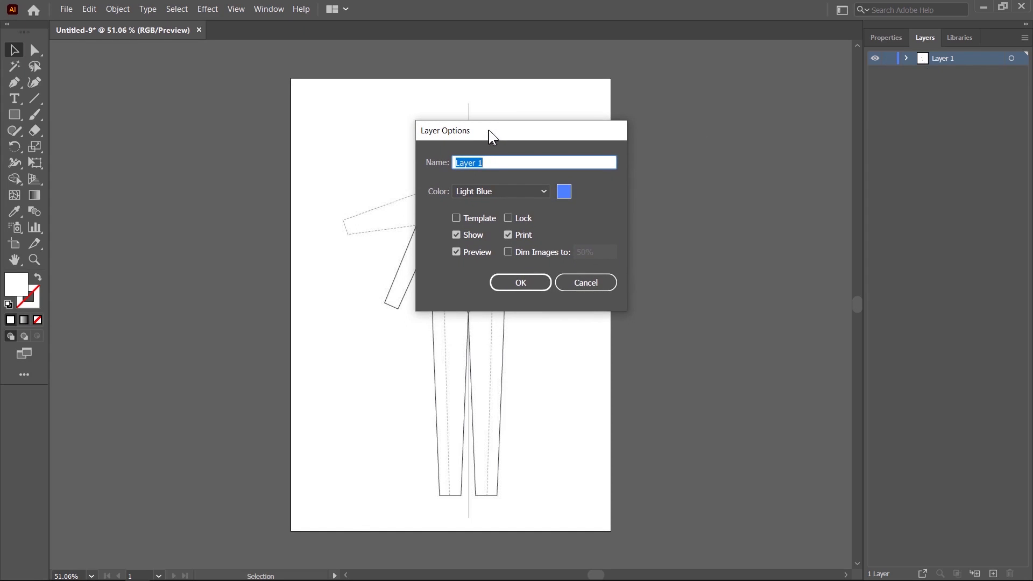
click(456, 219)
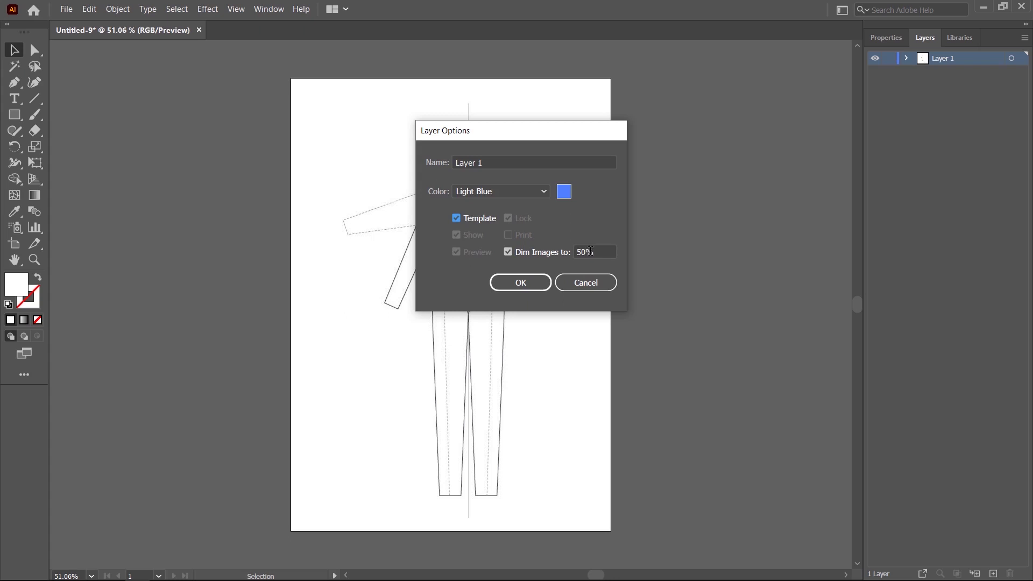
click(531, 282)
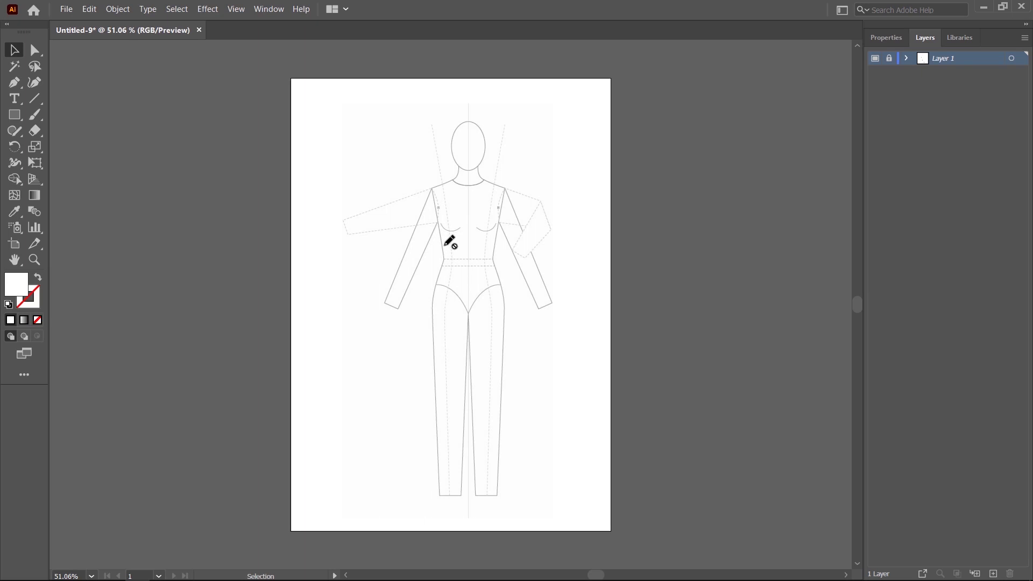
Add Layer 2 with default white fill and black stroke, then draw and delete a trial shoulder path
click(994, 574)
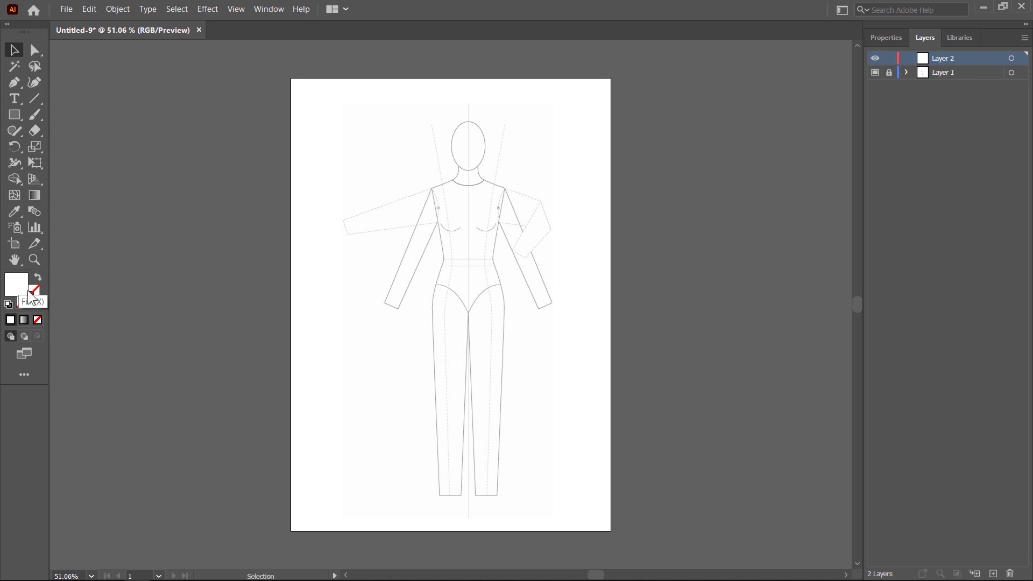
key(d)
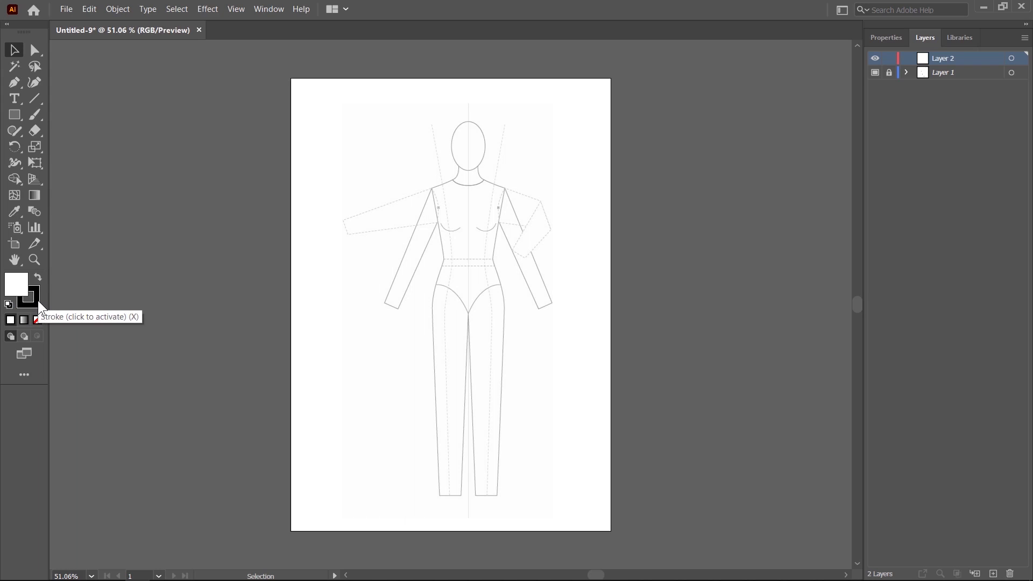
click(14, 83)
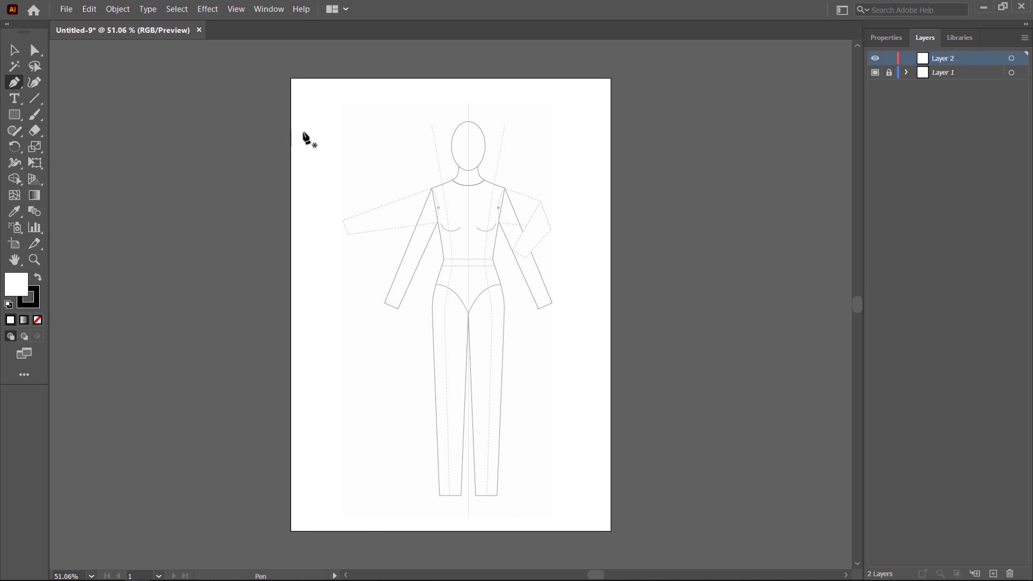
click(482, 181)
click(504, 189)
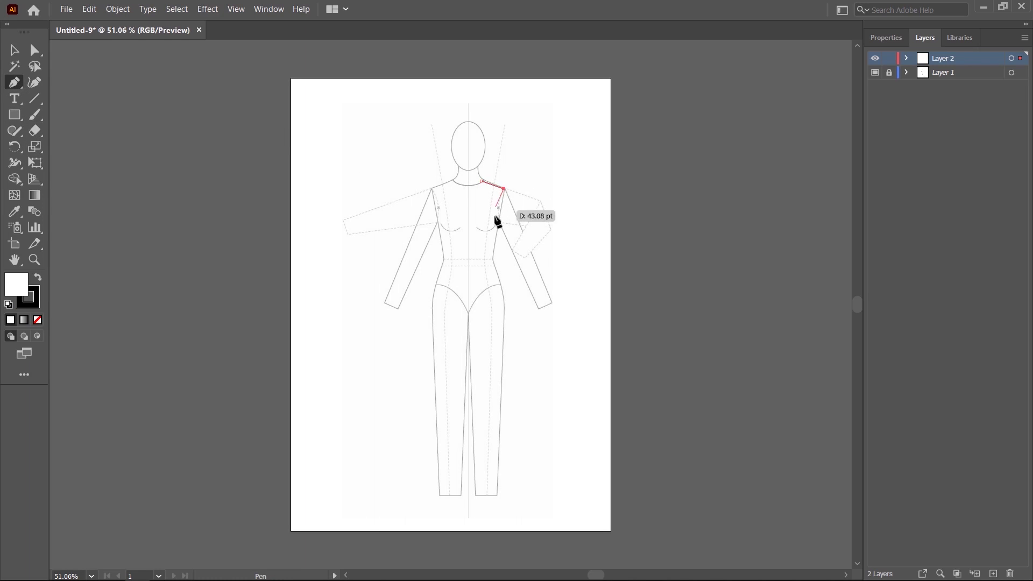
click(493, 241)
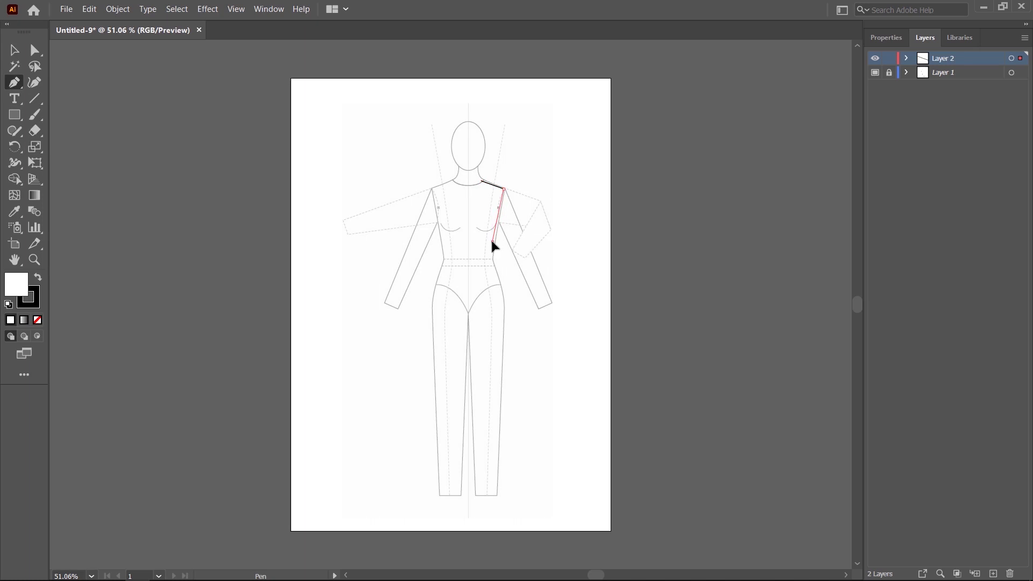
click(503, 289)
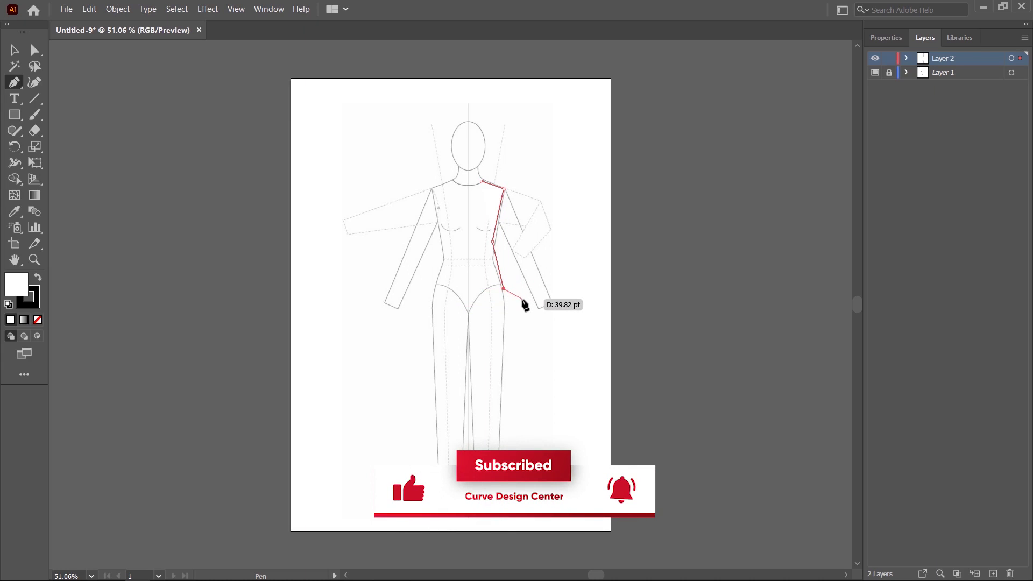
key(Escape)
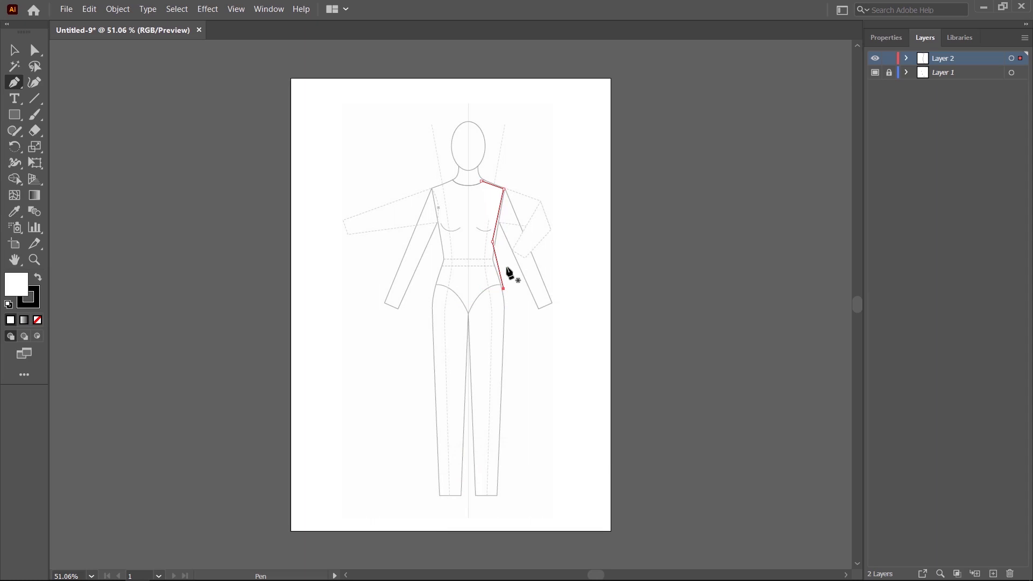
key(ctrl+z)
key(Delete)
Unlock Layer 1 and delete it along with the figure template, confirming Yes
click(14, 53)
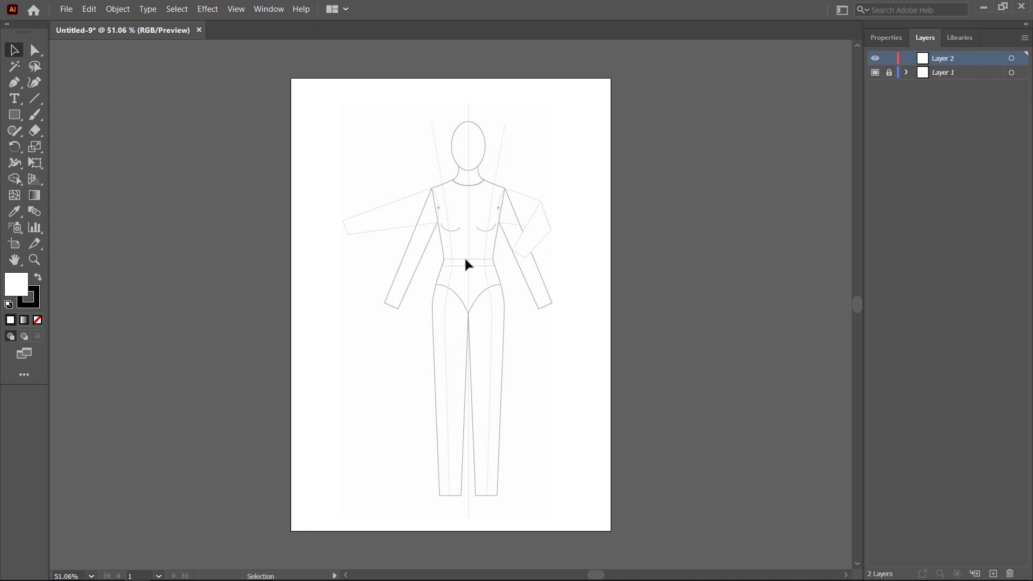
click(890, 73)
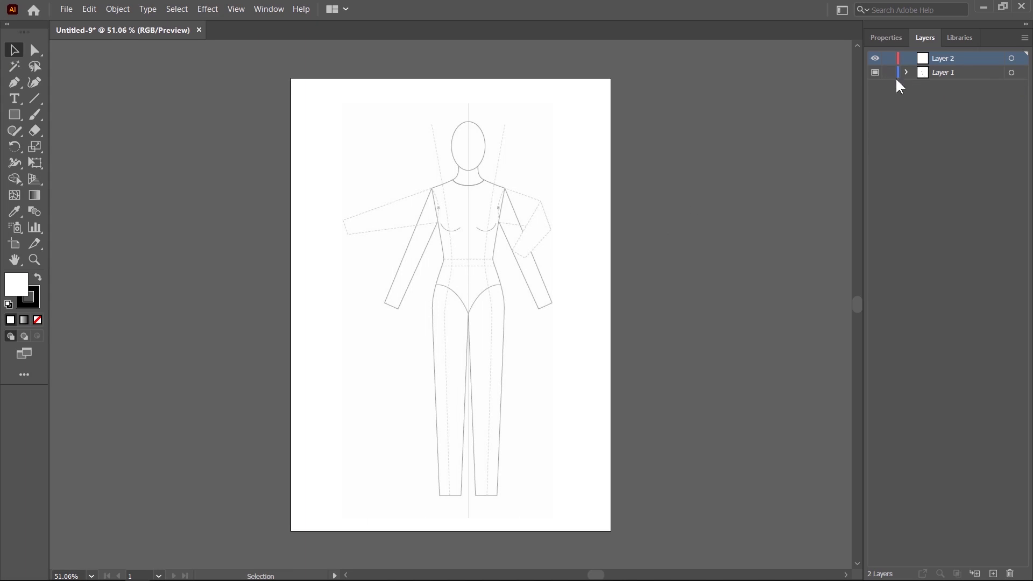
click(977, 73)
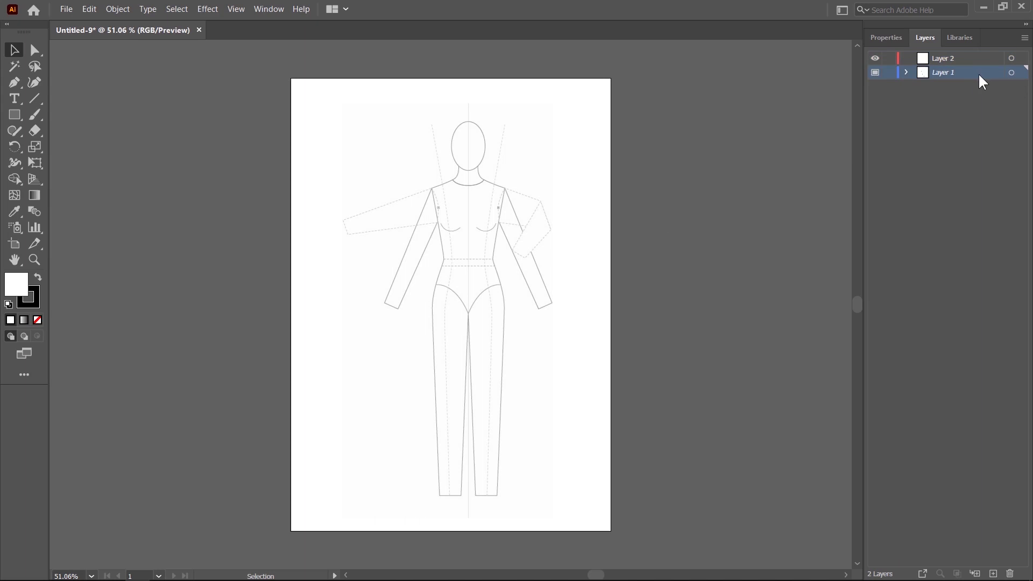
click(1011, 575)
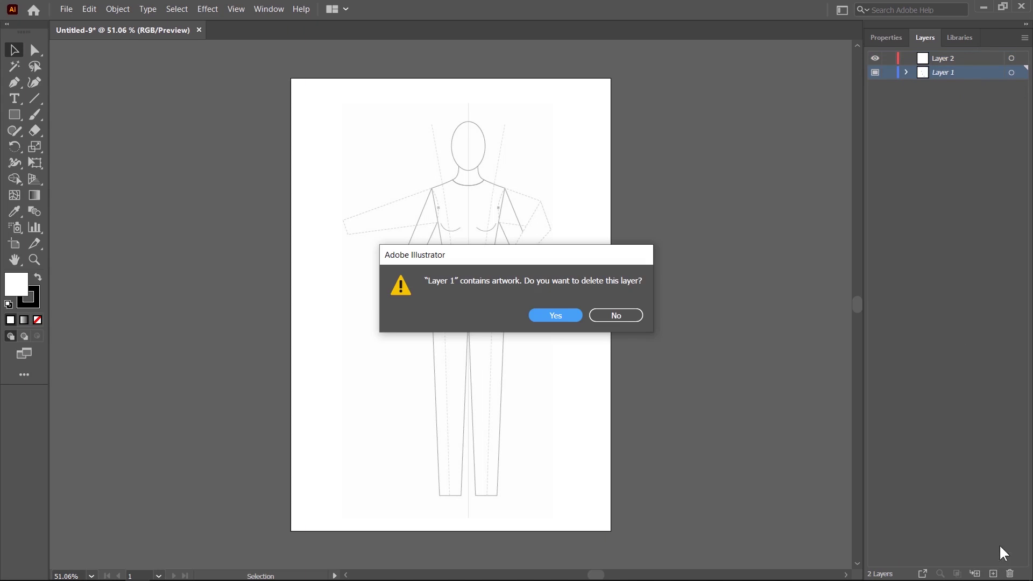
click(556, 315)
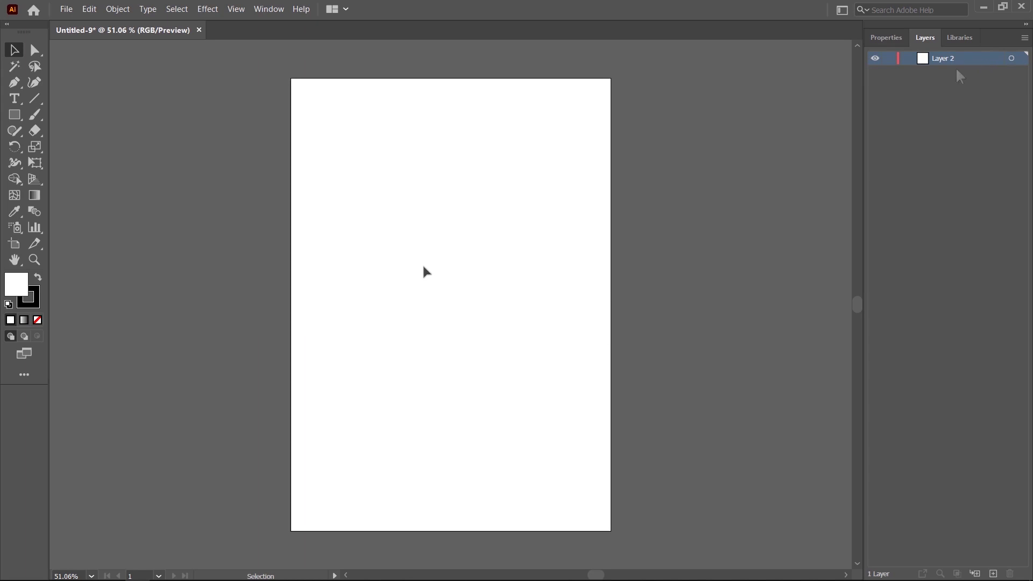
Place Flat Template.jpg with the Template option ticked
click(66, 10)
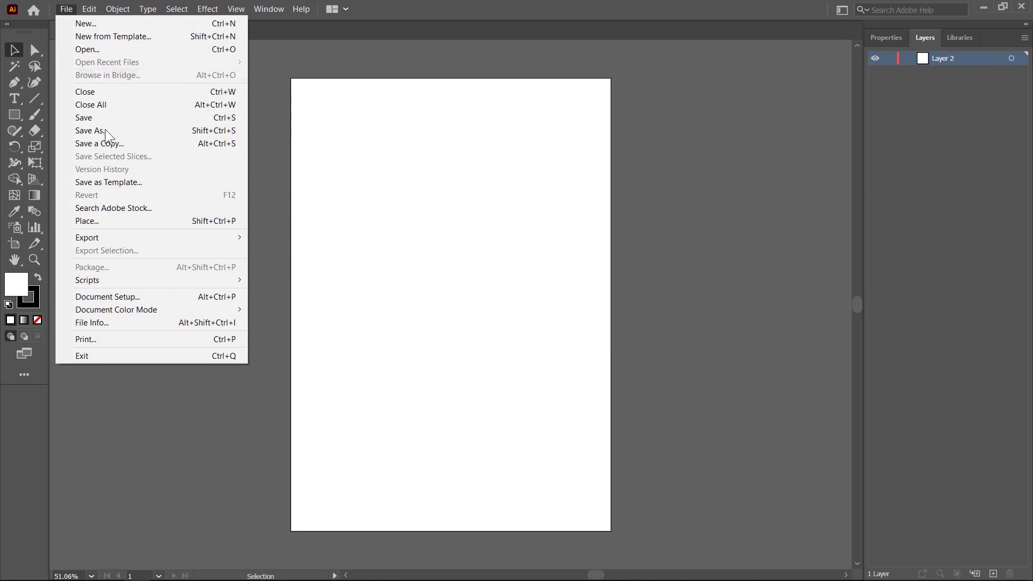
click(127, 221)
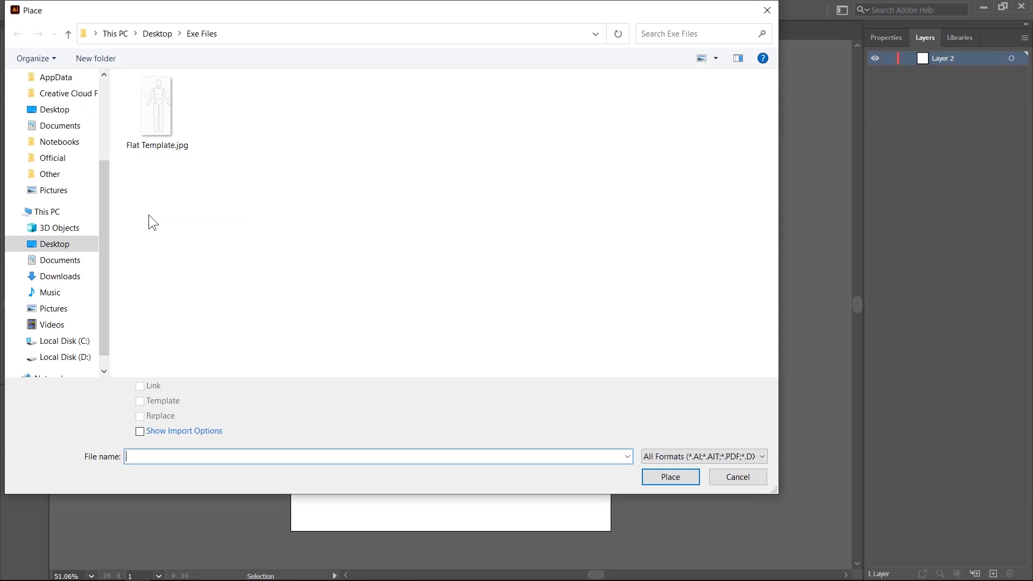
click(151, 106)
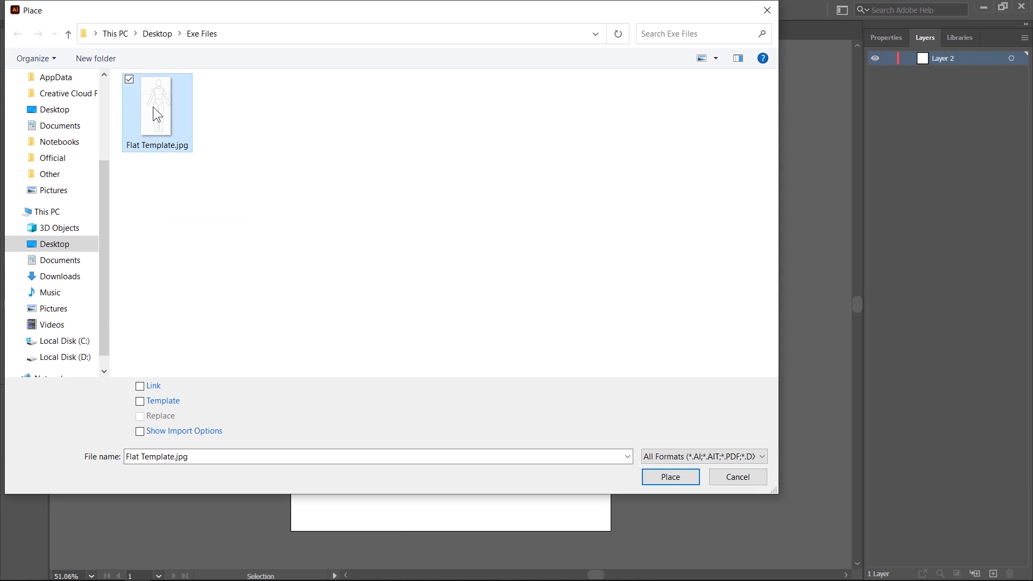
click(140, 402)
click(673, 477)
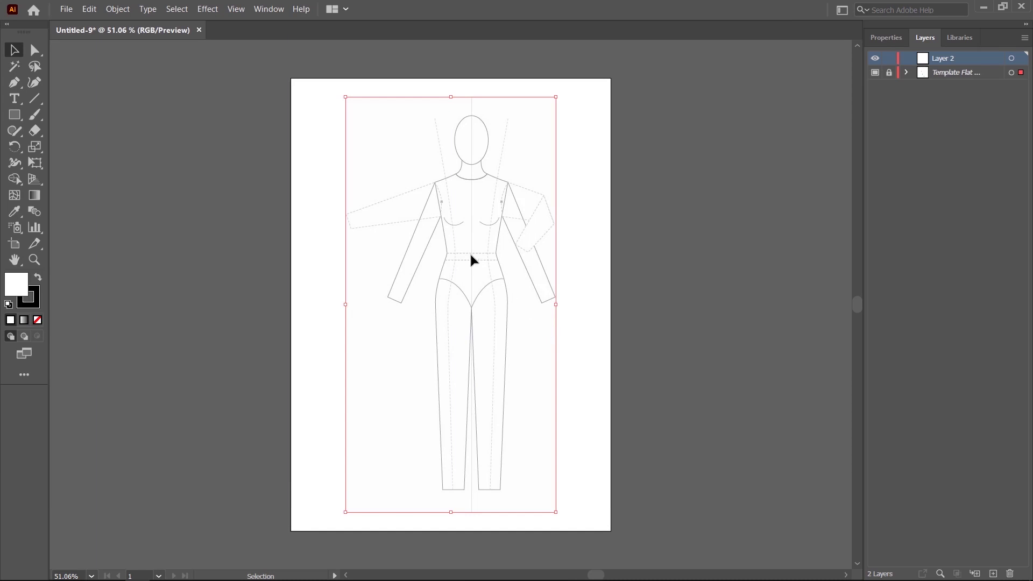